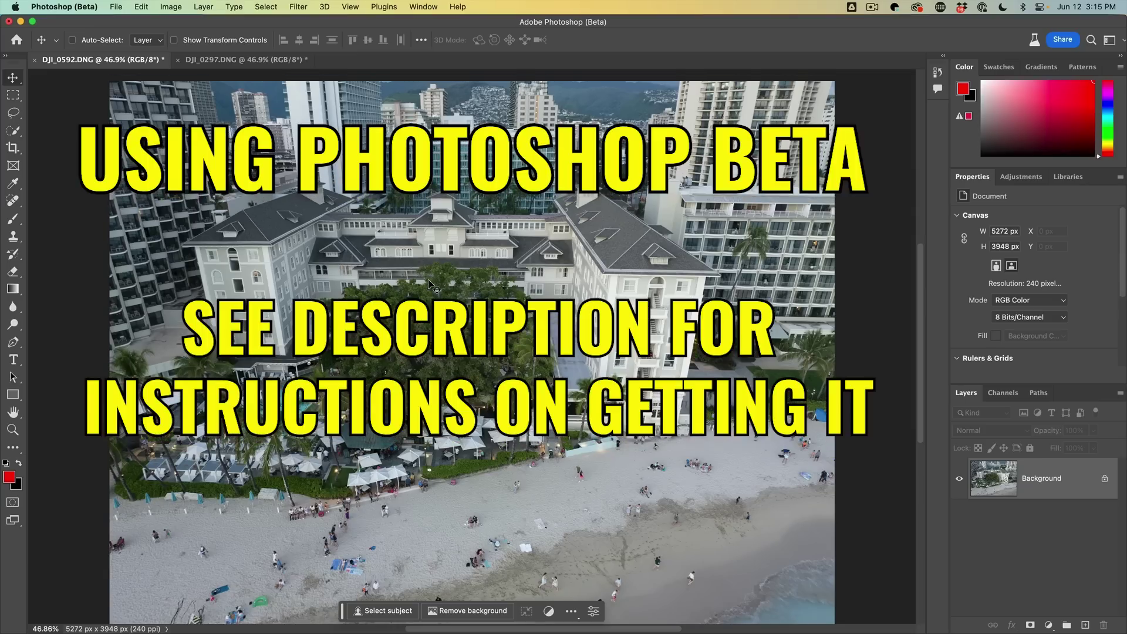
# Move the hotel photo into DJI_0297 as Layer 1 above the mountain background and start Free Transform
pyautogui.moveTo(554, 444); pyautogui.dragTo(268, 62)
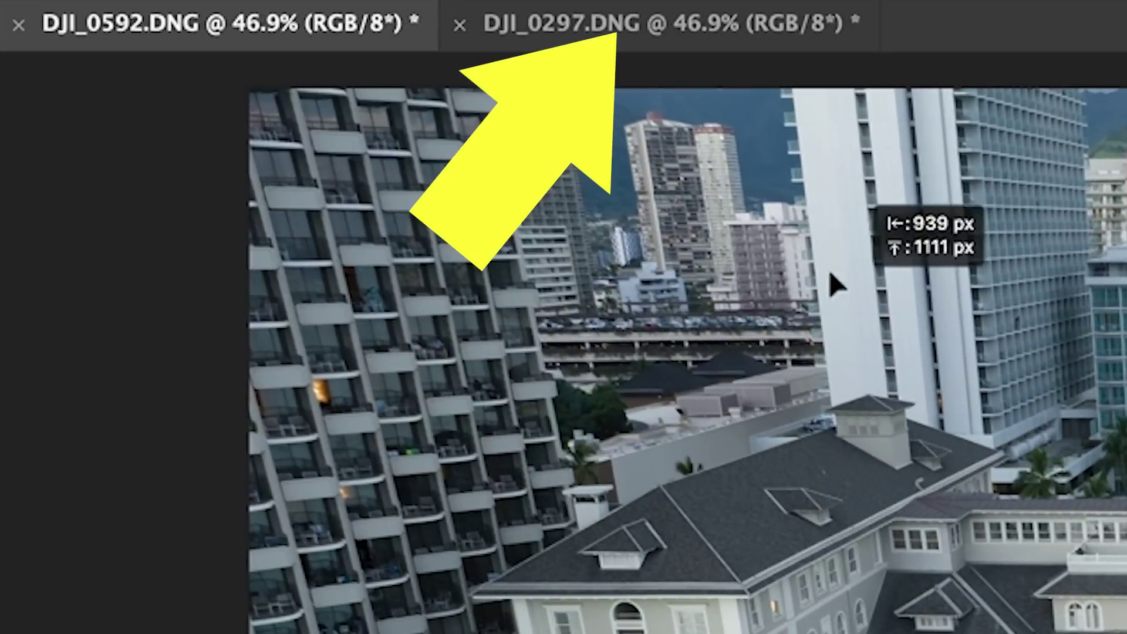
pyautogui.moveTo(743, 35); pyautogui.dragTo(795, 511)
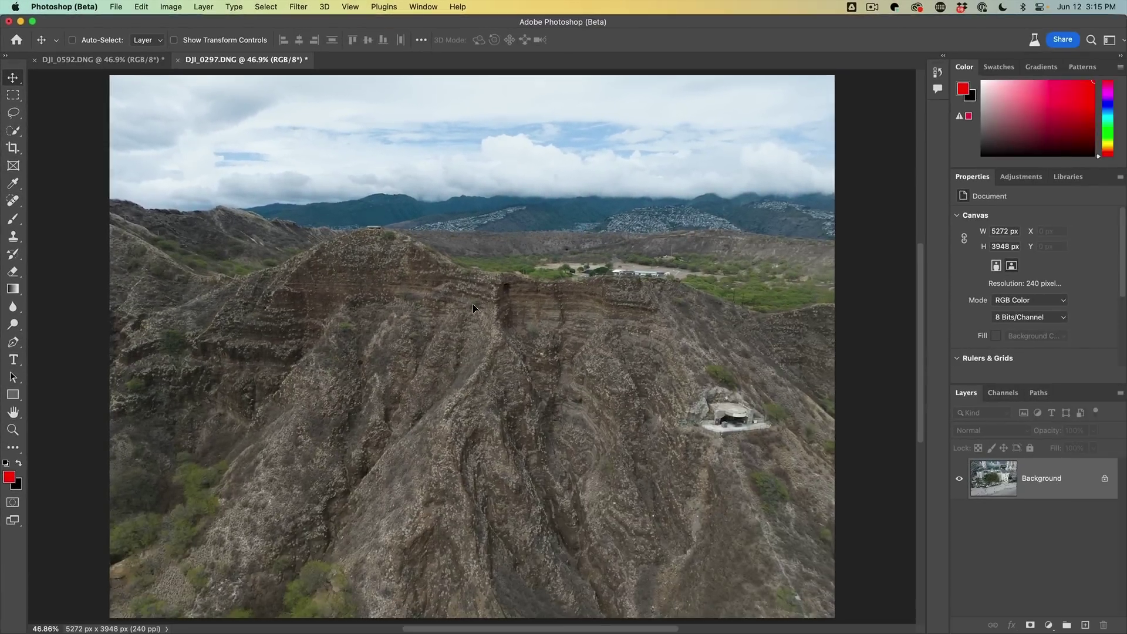
pyautogui.moveTo(473, 304); pyautogui.dragTo(475, 305)
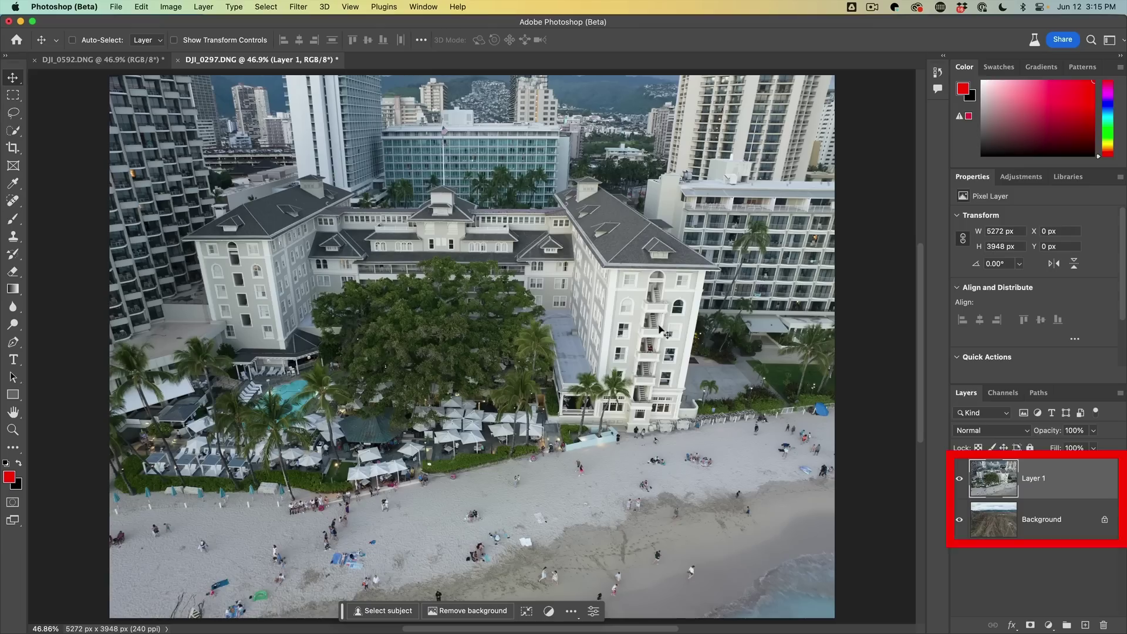
pyautogui.click(960, 481)
pyautogui.click(960, 480)
pyautogui.press('super+t')
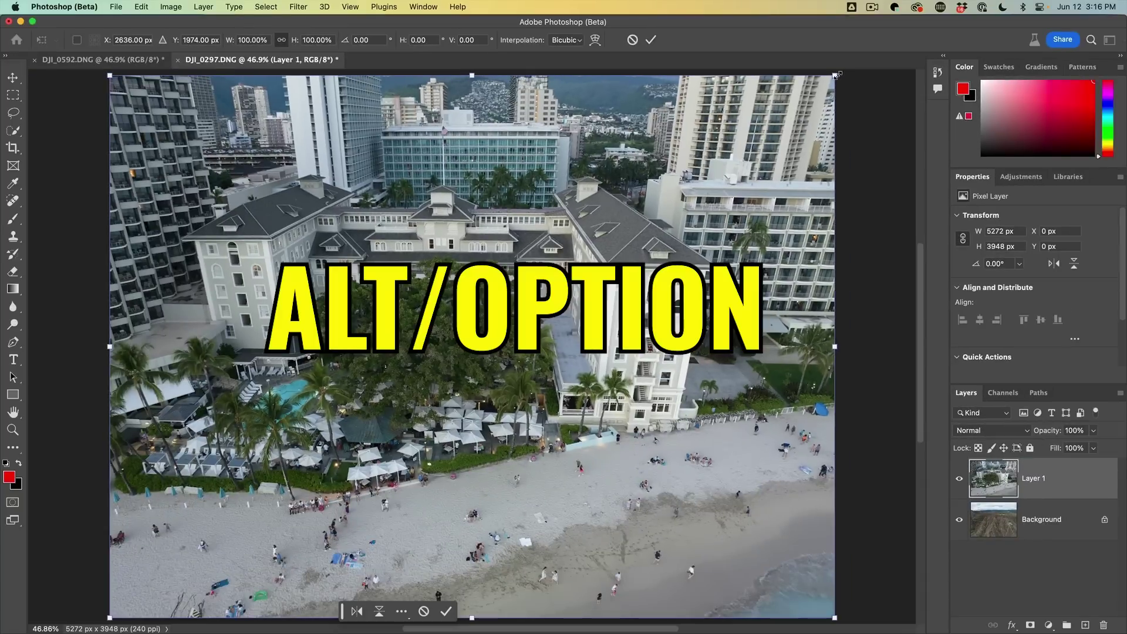
# Scale the hotel image from its centre to about 55% (2340 × 1190 px) over the mountain ridge
pyautogui.moveTo(835, 75); pyautogui.dragTo(661, 201)
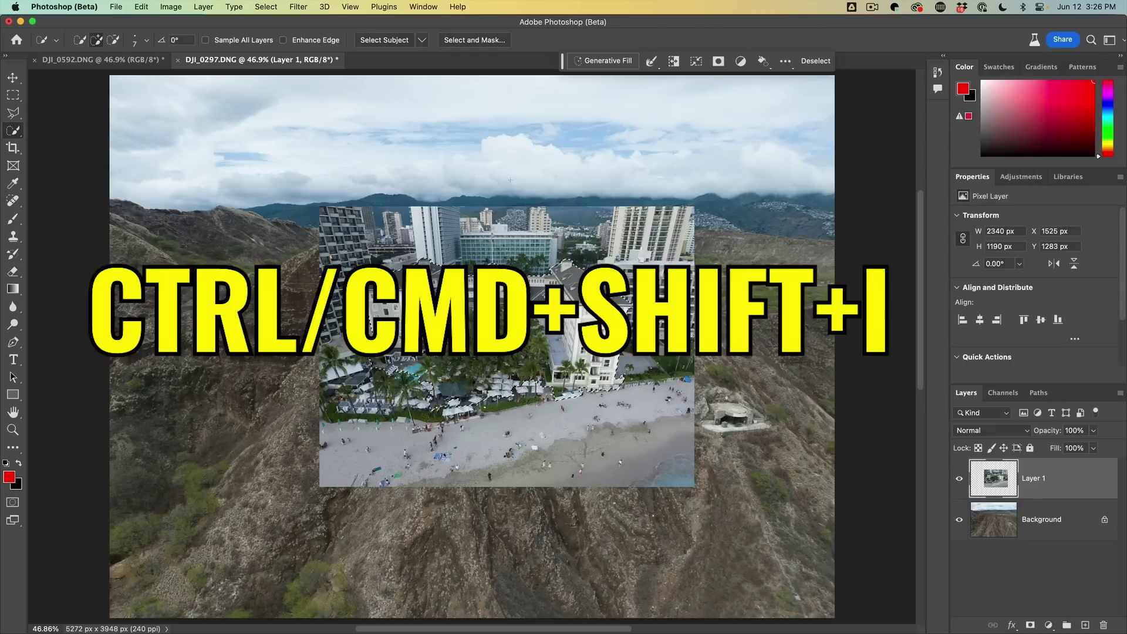
# Invert the hotel selection, then subtract the sky band and the right, left and bottom strips
pyautogui.click(266, 6)
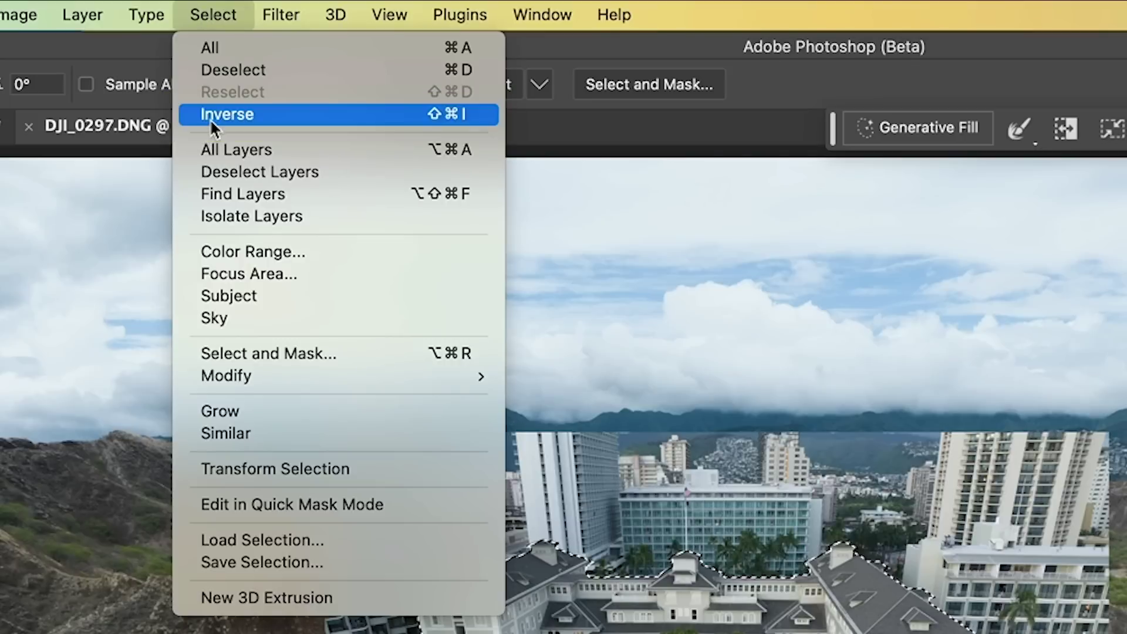
pyautogui.click(274, 55)
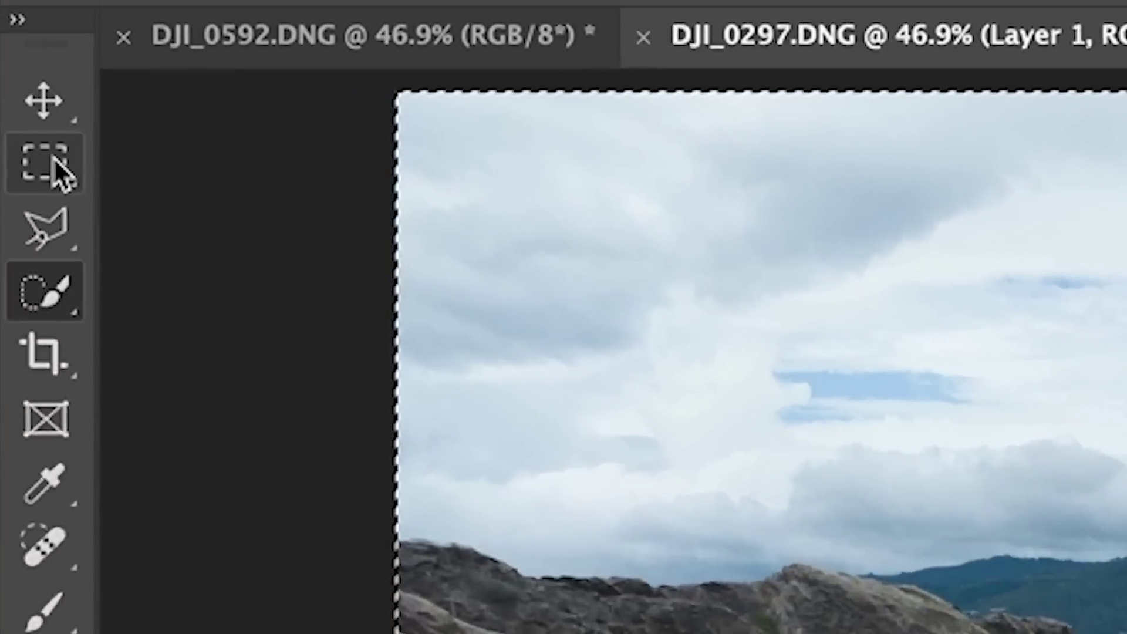
pyautogui.rightClick(13, 94)
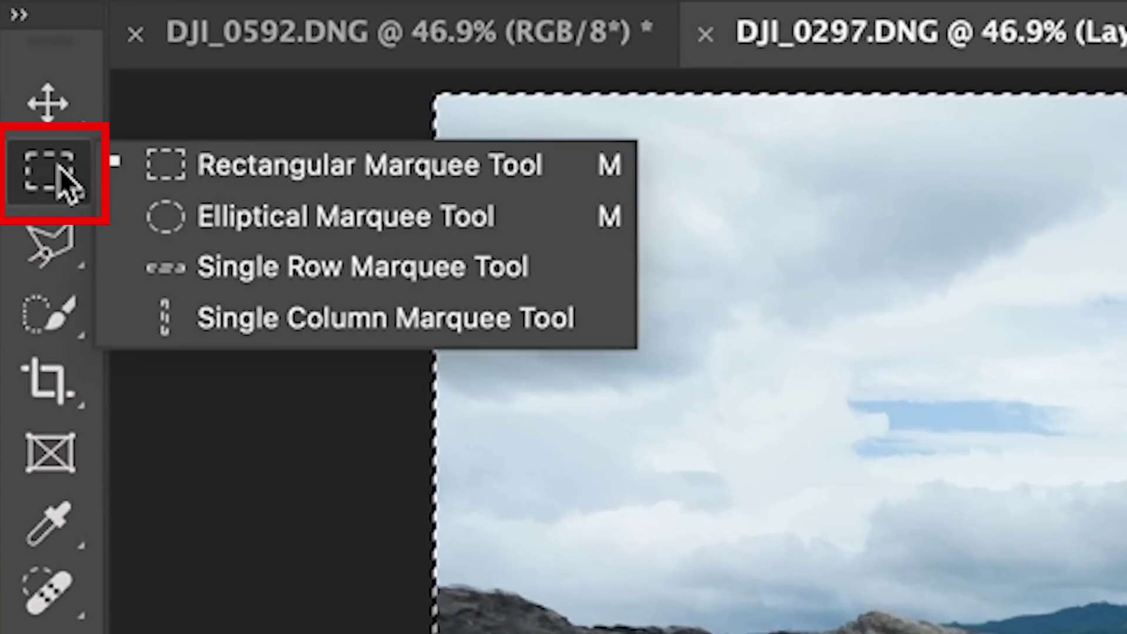
pyautogui.click(223, 170)
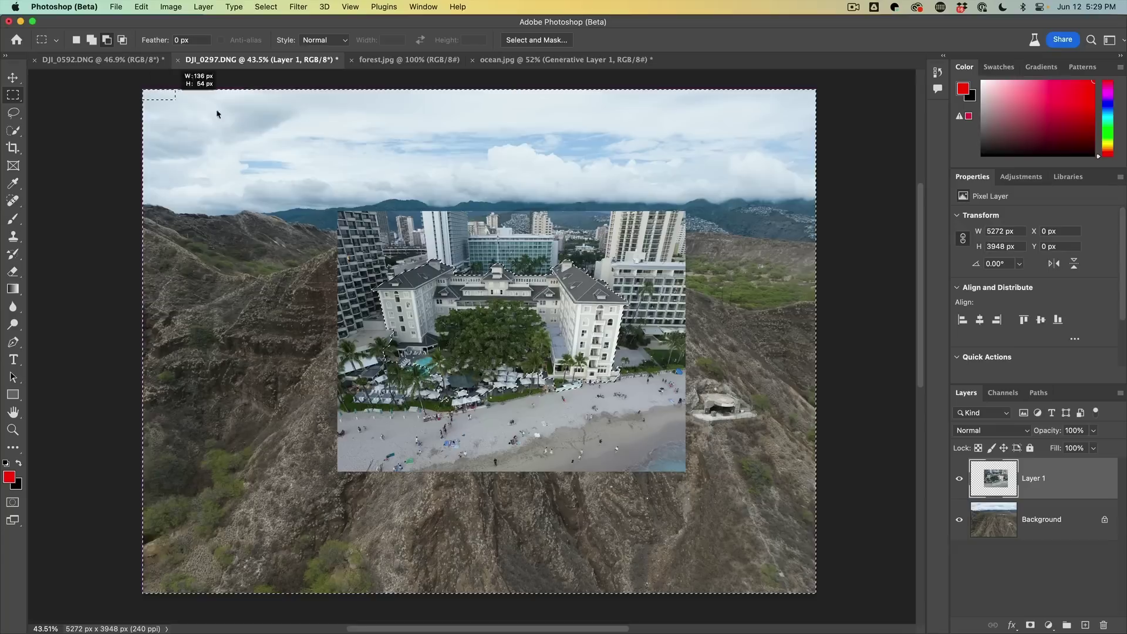
pyautogui.moveTo(55, 12); pyautogui.dragTo(925, 141)
pyautogui.moveTo(851, 80); pyautogui.dragTo(703, 605)
pyautogui.moveTo(61, 85); pyautogui.dragTo(316, 590)
pyautogui.moveTo(799, 599); pyautogui.dragTo(241, 499)
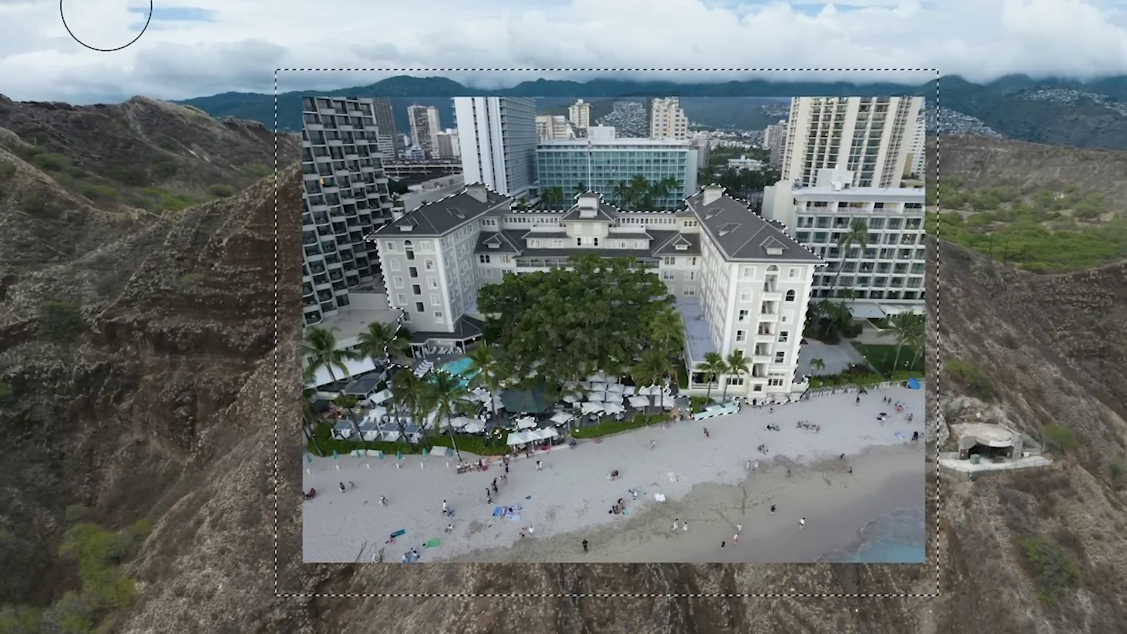
# Refine the selection around the photo's edges in Quick Mask
pyautogui.moveTo(149, 85)
pyautogui.mouseDown()
pyautogui.moveTo(488, 281)
pyautogui.moveTo(685, 164)
pyautogui.moveTo(816, 538)
pyautogui.mouseUp()
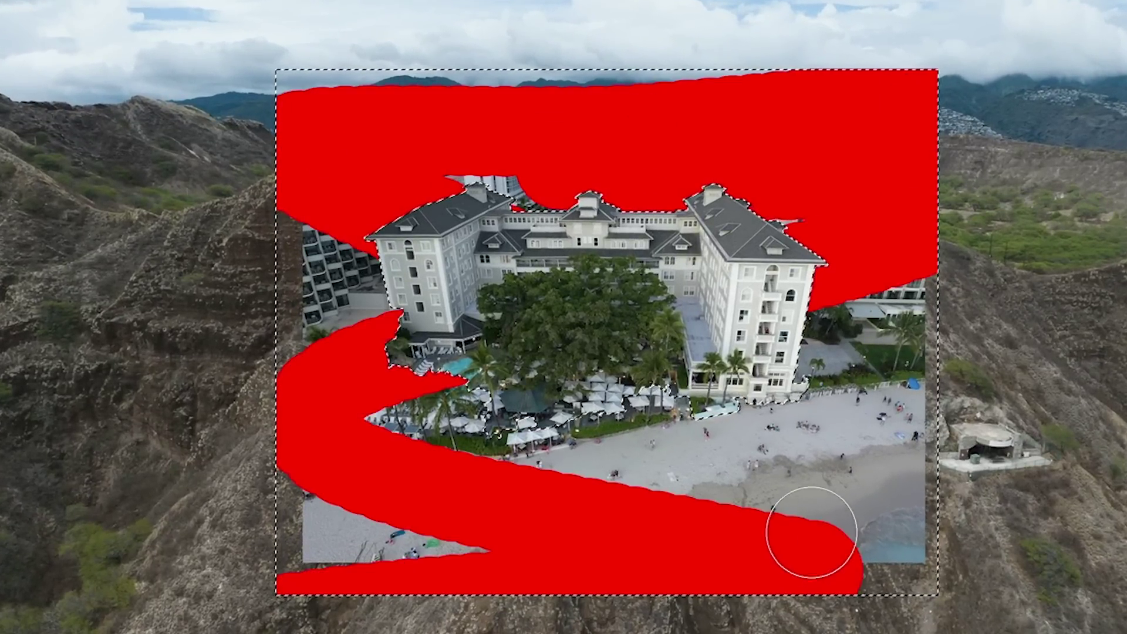
pyautogui.press('q')
pyautogui.press('v')
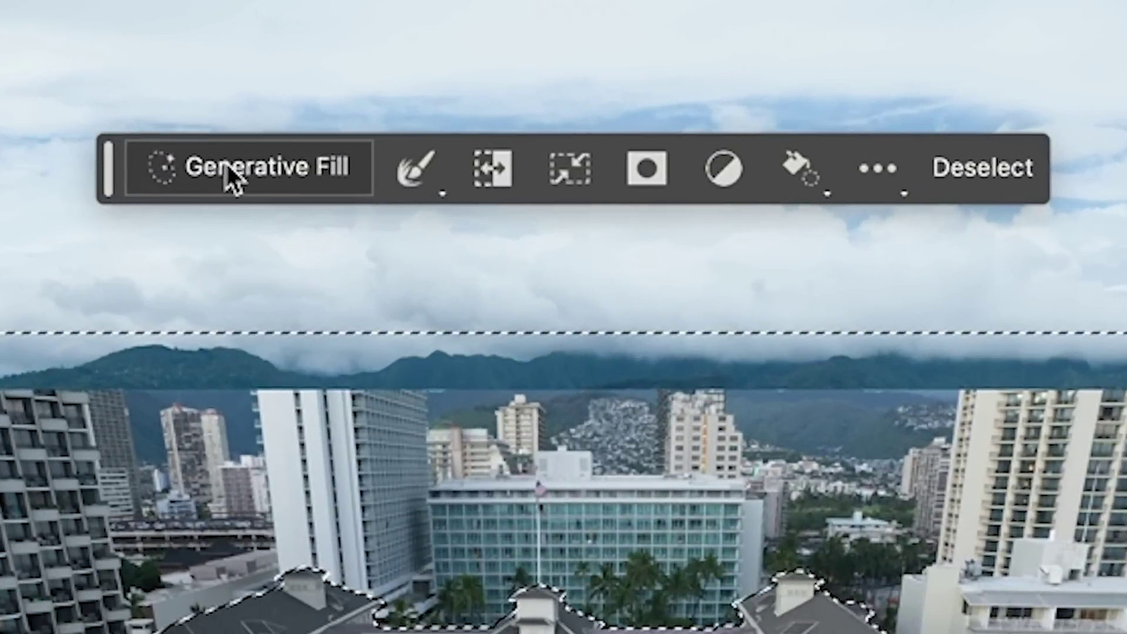
# Run a blank-prompt Generative Fill to replace the city with mountain terrain, keeping the first variation
pyautogui.click(227, 164)
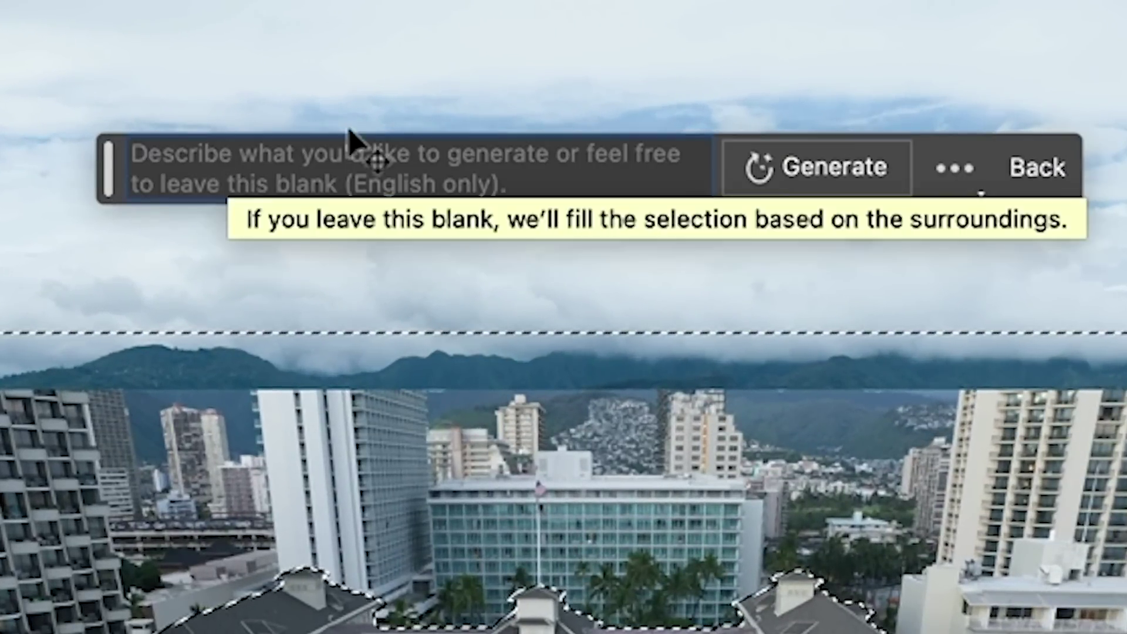
pyautogui.click(846, 171)
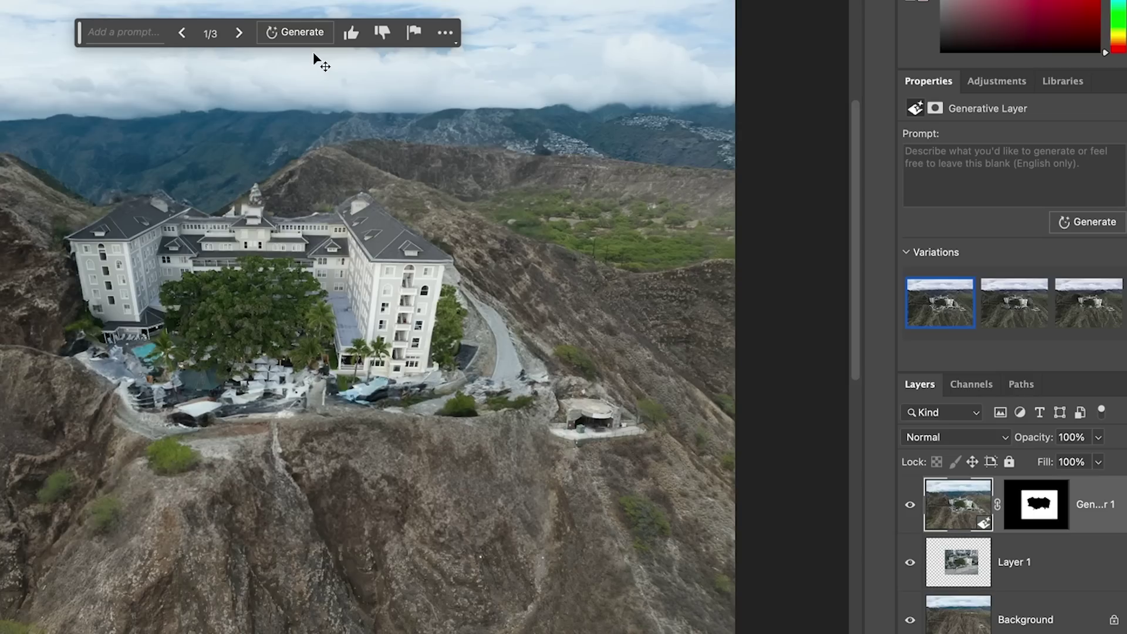
pyautogui.click(1015, 302)
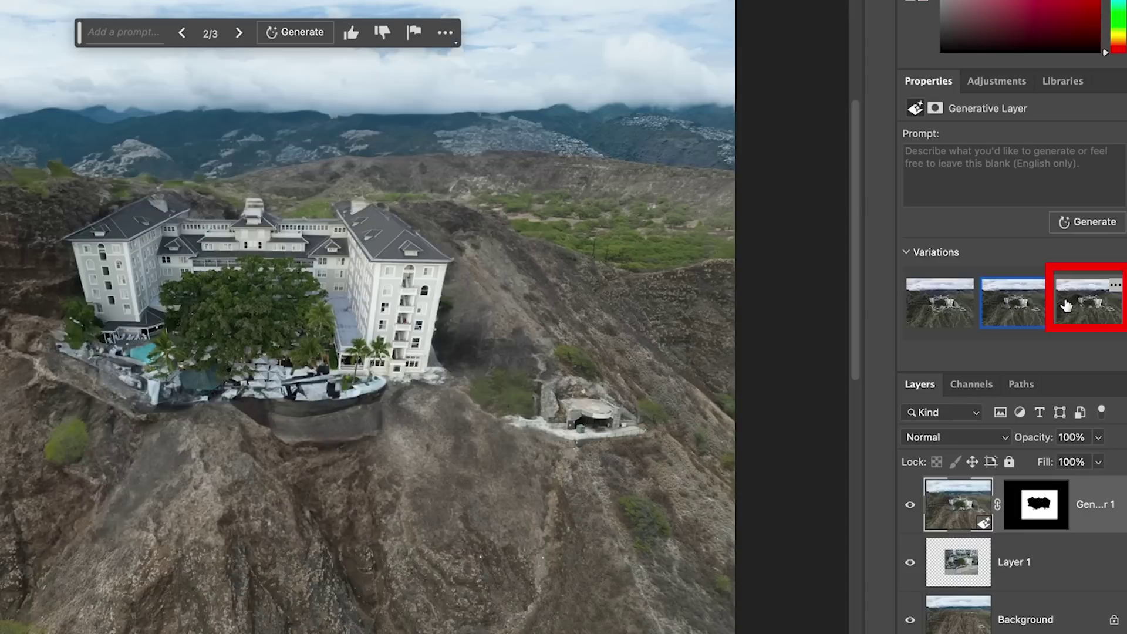
pyautogui.click(1086, 307)
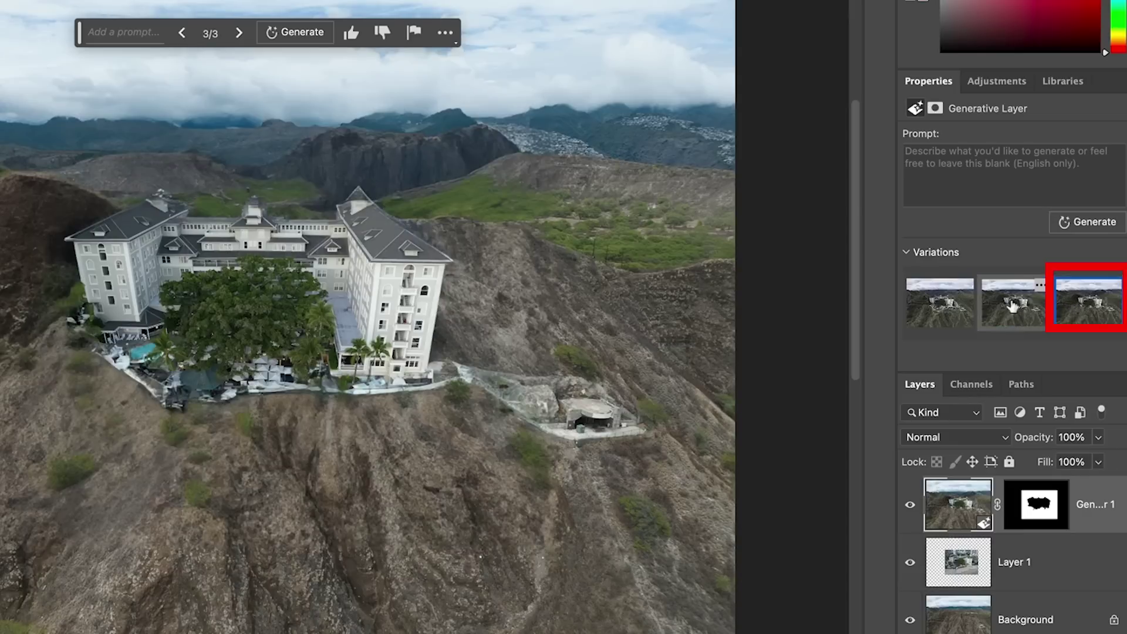
pyautogui.click(956, 314)
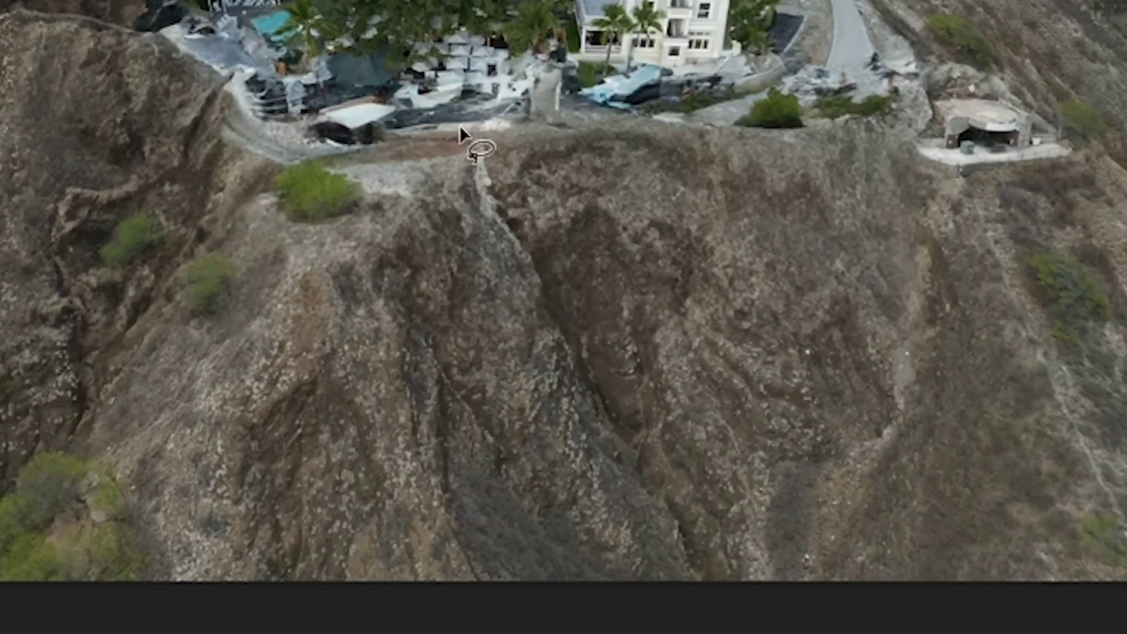
# Lasso the cliff face below the hotel down to the image bottom for Generative Fill
pyautogui.moveTo(635, 500); pyautogui.dragTo(677, 583)
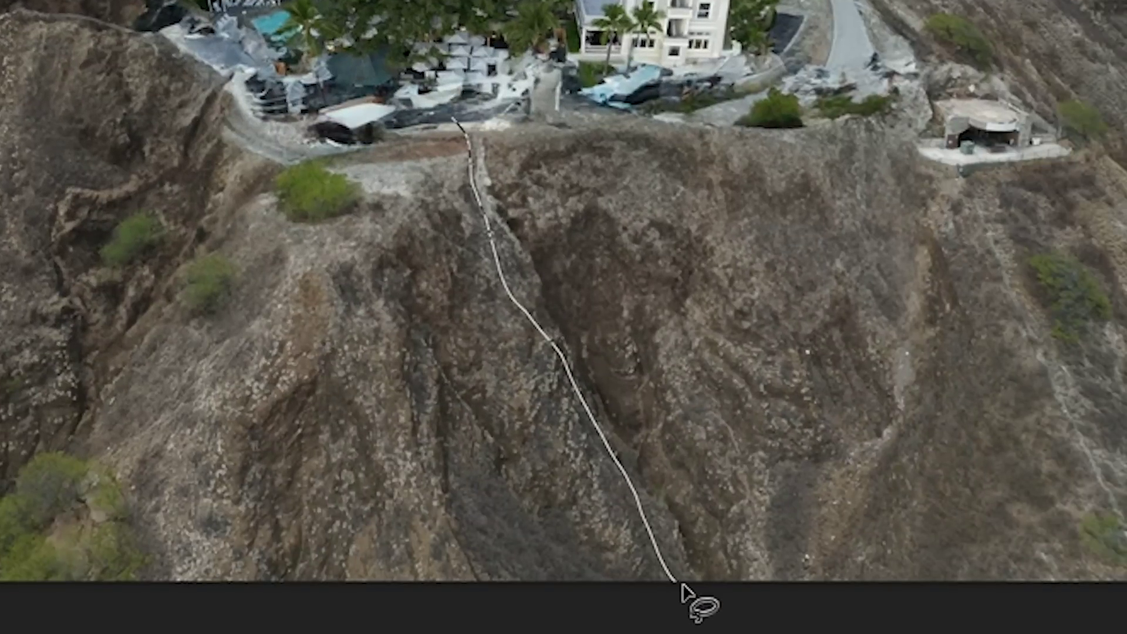
pyautogui.moveTo(638, 438)
pyautogui.mouseDown()
pyautogui.moveTo(593, 377)
pyautogui.moveTo(573, 321)
pyautogui.mouseUp()
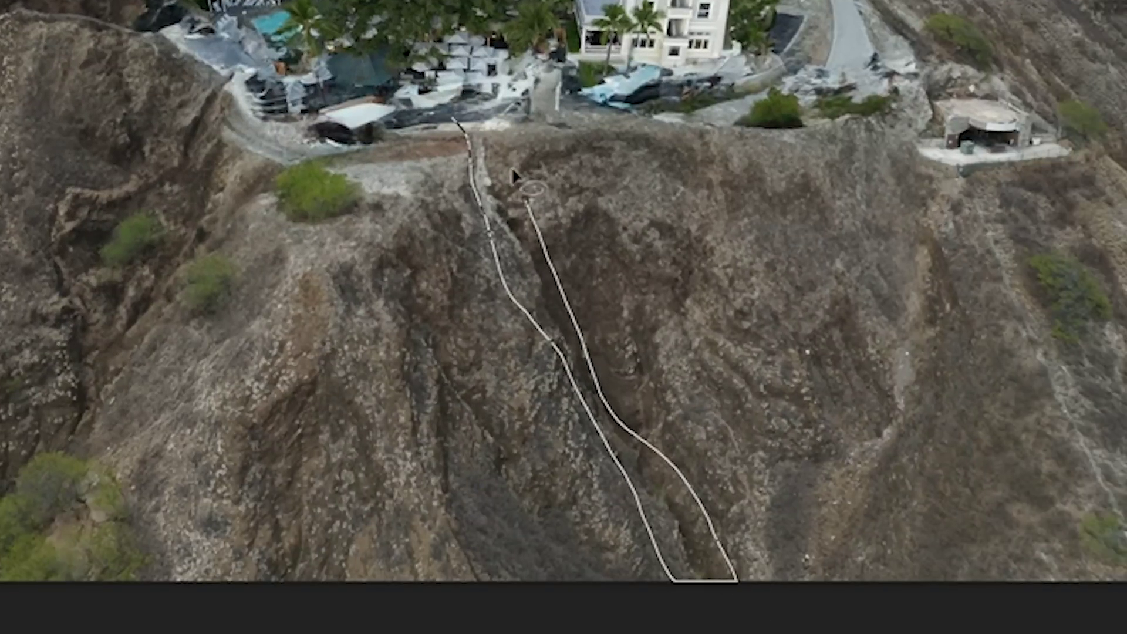
pyautogui.moveTo(455, 111); pyautogui.dragTo(467, 127)
pyautogui.click(294, 38)
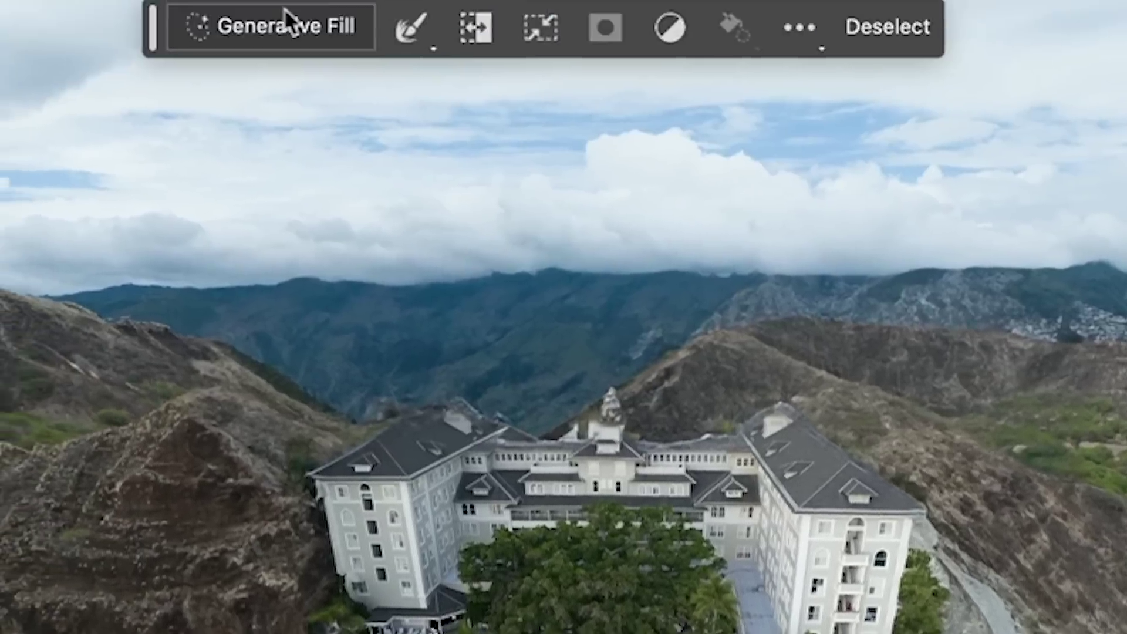
# Generate a 'waterfall' fill on the cliff, then carry the forest layer to ocean.jpg
pyautogui.write('wa')
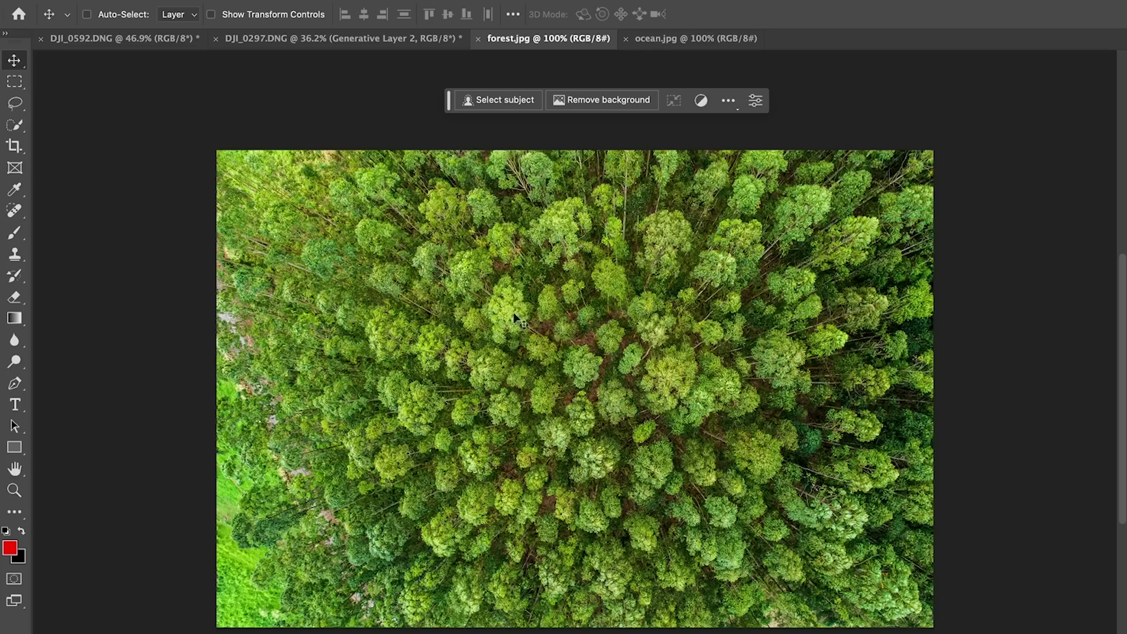
pyautogui.moveTo(535, 333); pyautogui.dragTo(554, 230)
pyautogui.moveTo(639, 88); pyautogui.dragTo(665, 37)
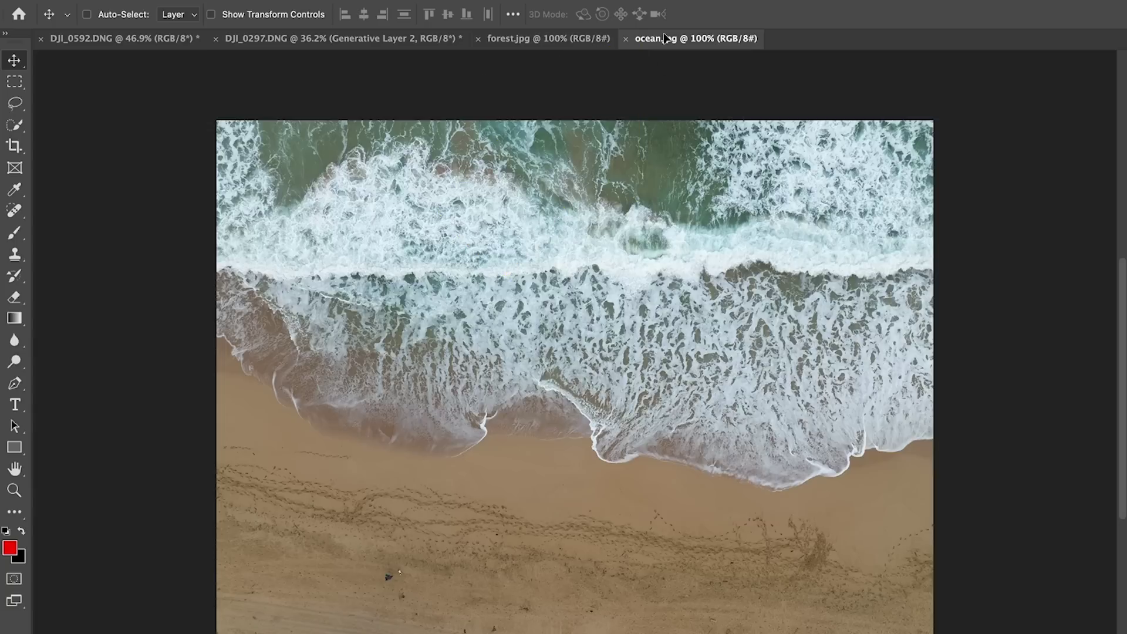
# Drop the forest photo into ocean.jpg as Layer 1 and shift it straight down below the beach
pyautogui.moveTo(586, 242); pyautogui.dragTo(586, 233)
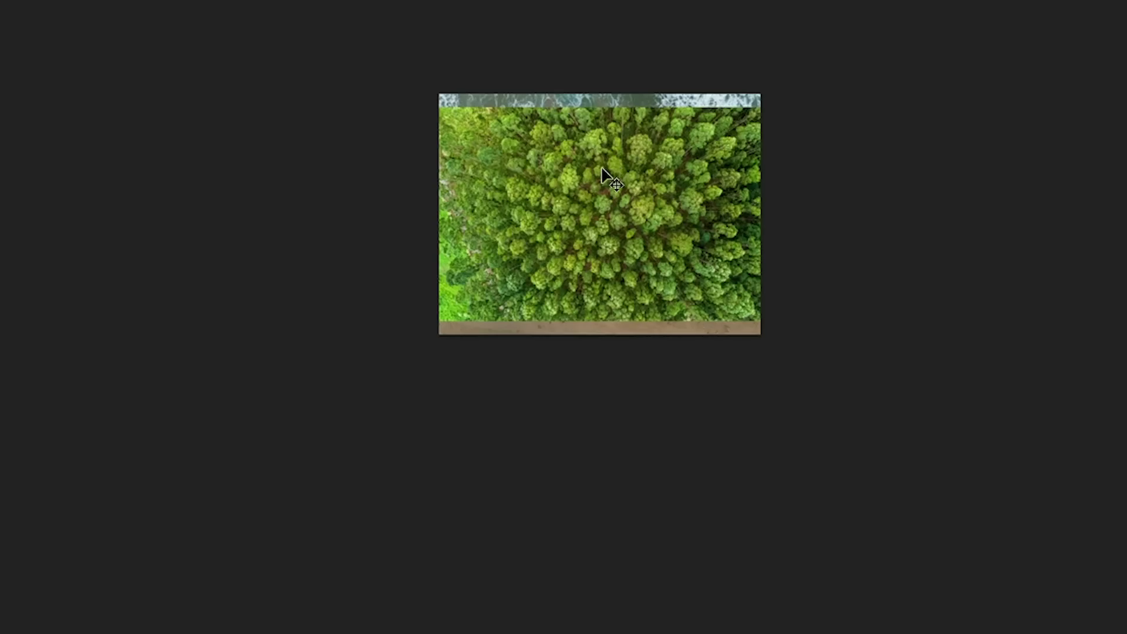
pyautogui.moveTo(600, 204); pyautogui.dragTo(605, 438)
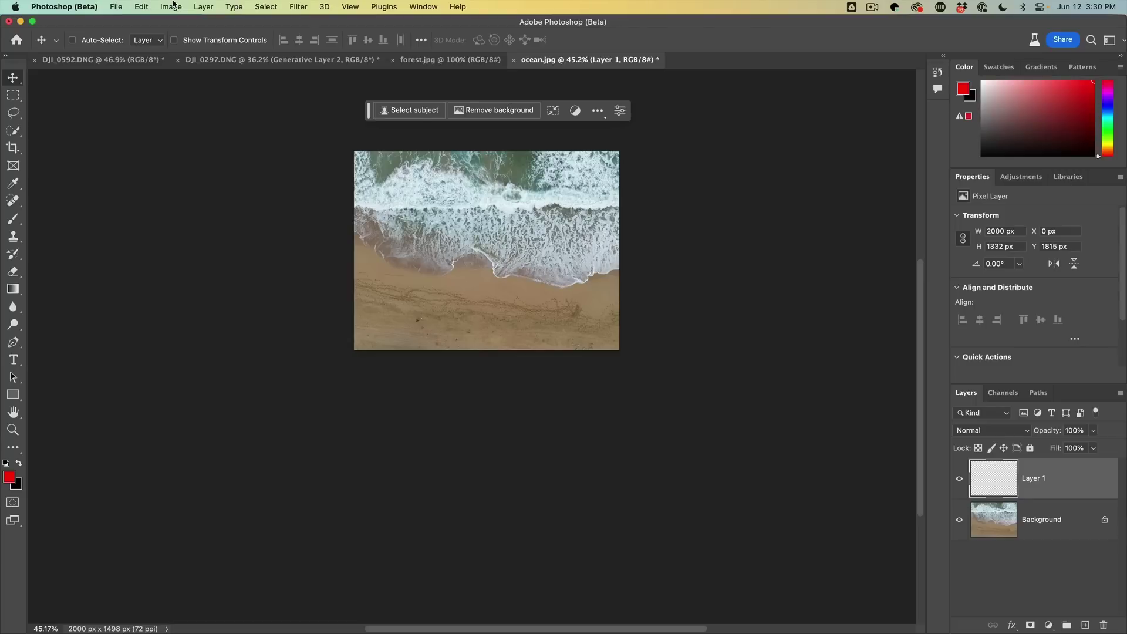
pyautogui.click(172, 7)
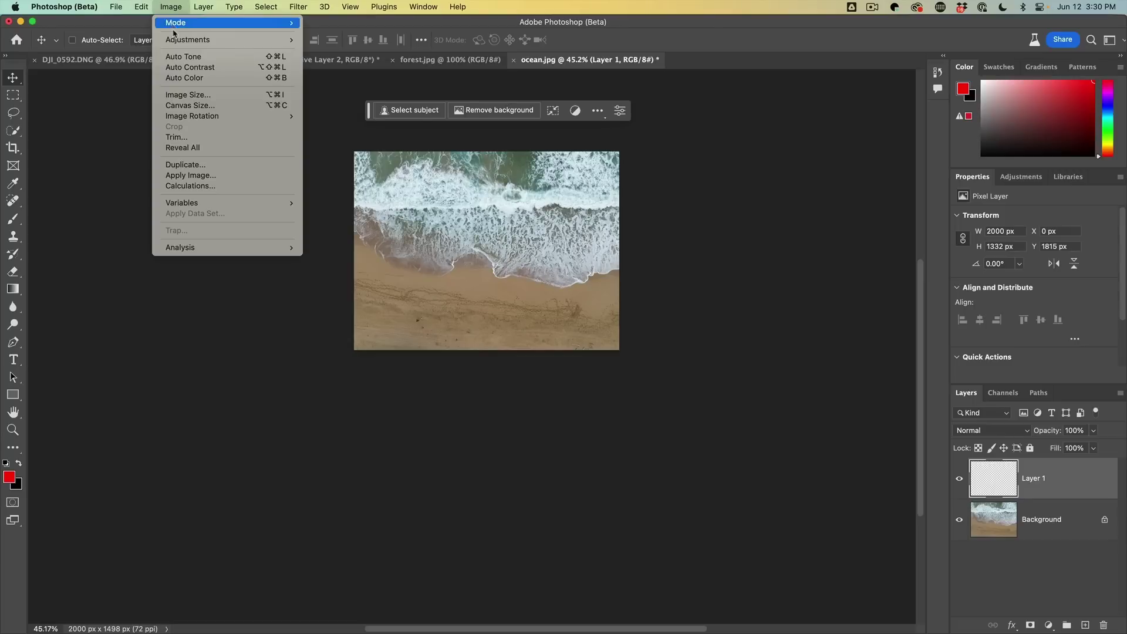
# Reveal All to extend ocean.jpg to 2000 × 3147 px, showing the forest below the beach
pyautogui.click(184, 149)
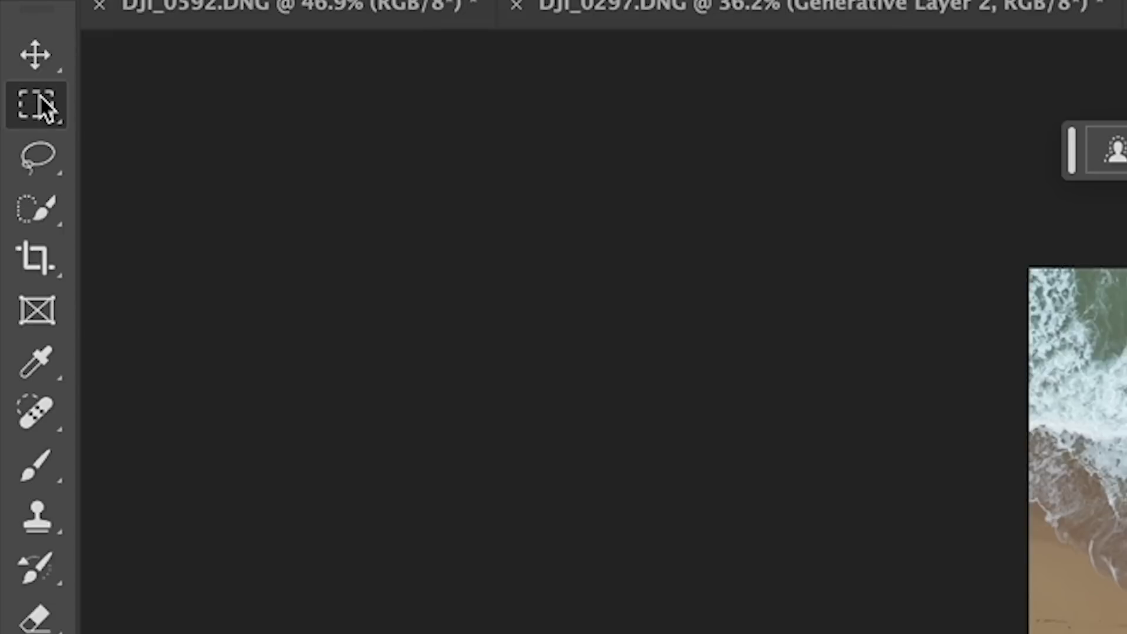
pyautogui.rightClick(15, 95)
pyautogui.click(60, 93)
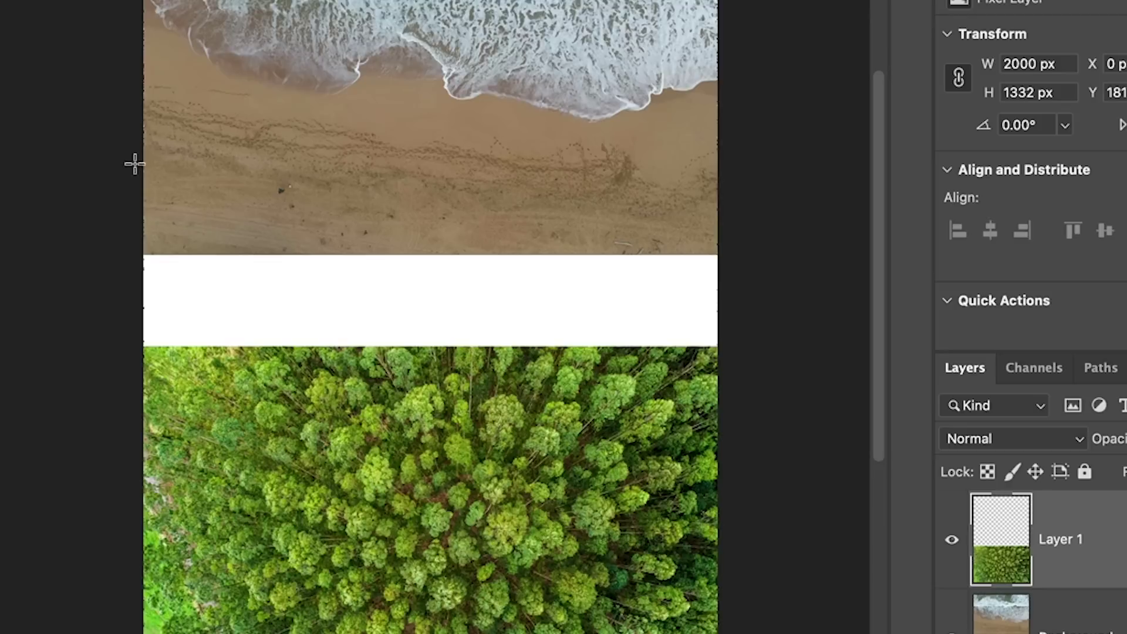
# Fill the white gap and lower sand with a blank-prompt Generative Fill, previewing the second variation
pyautogui.moveTo(136, 182); pyautogui.dragTo(716, 346)
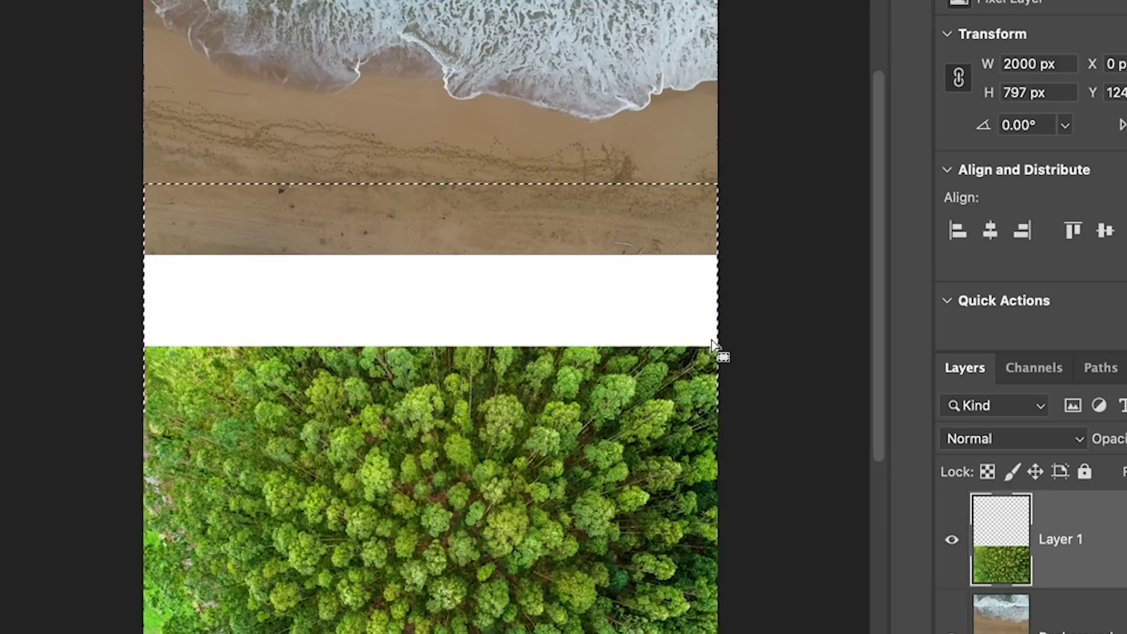
pyautogui.click(132, 46)
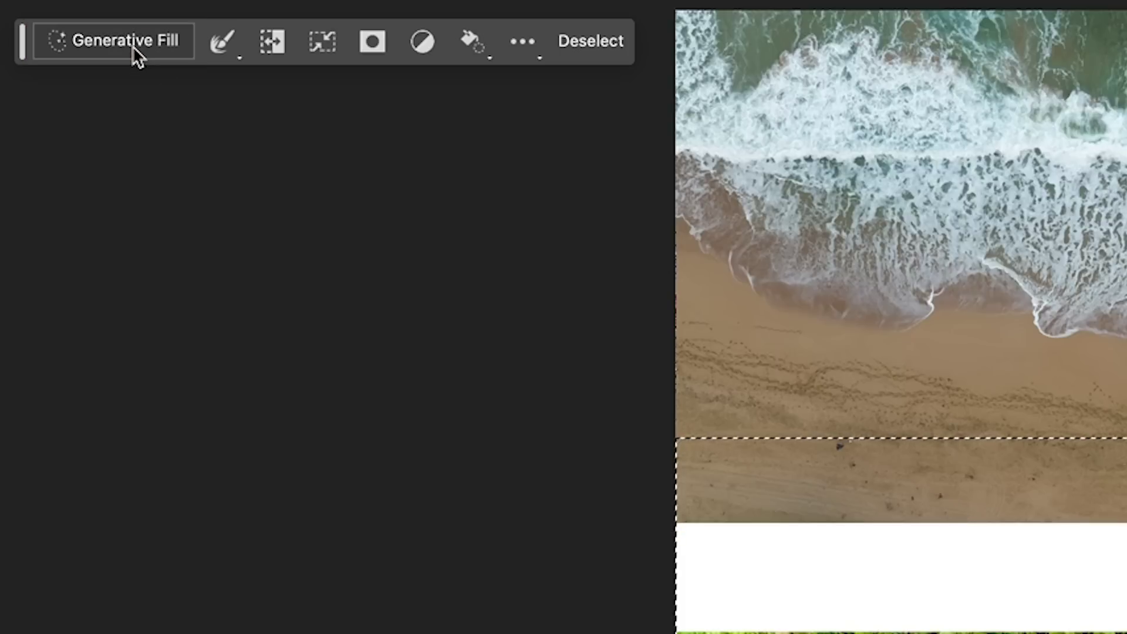
pyautogui.click(480, 46)
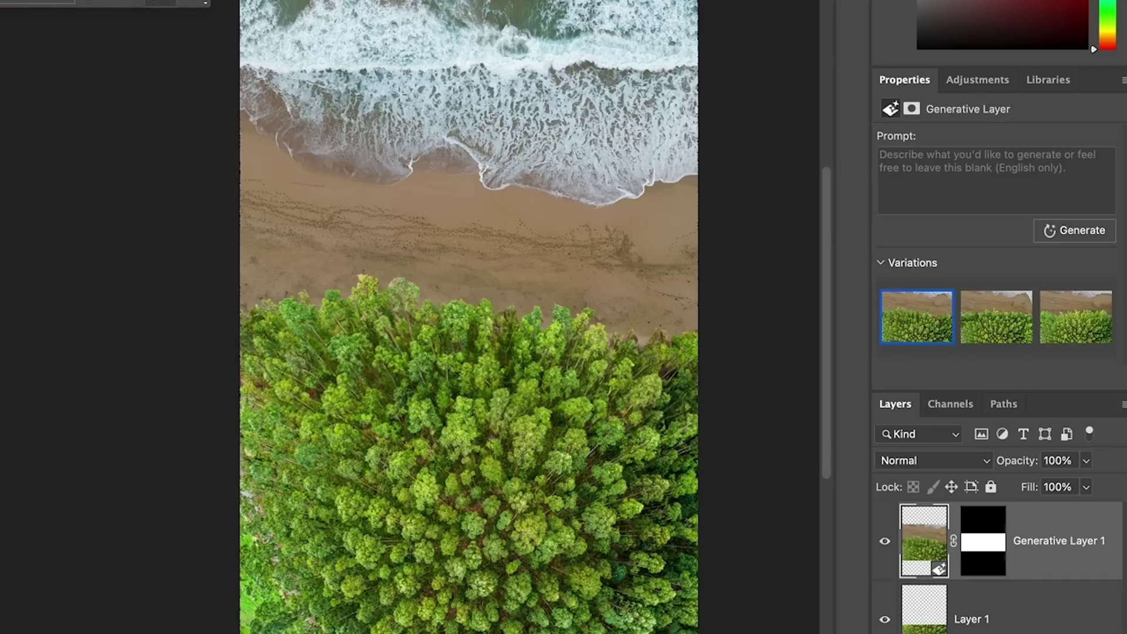
pyautogui.click(1005, 330)
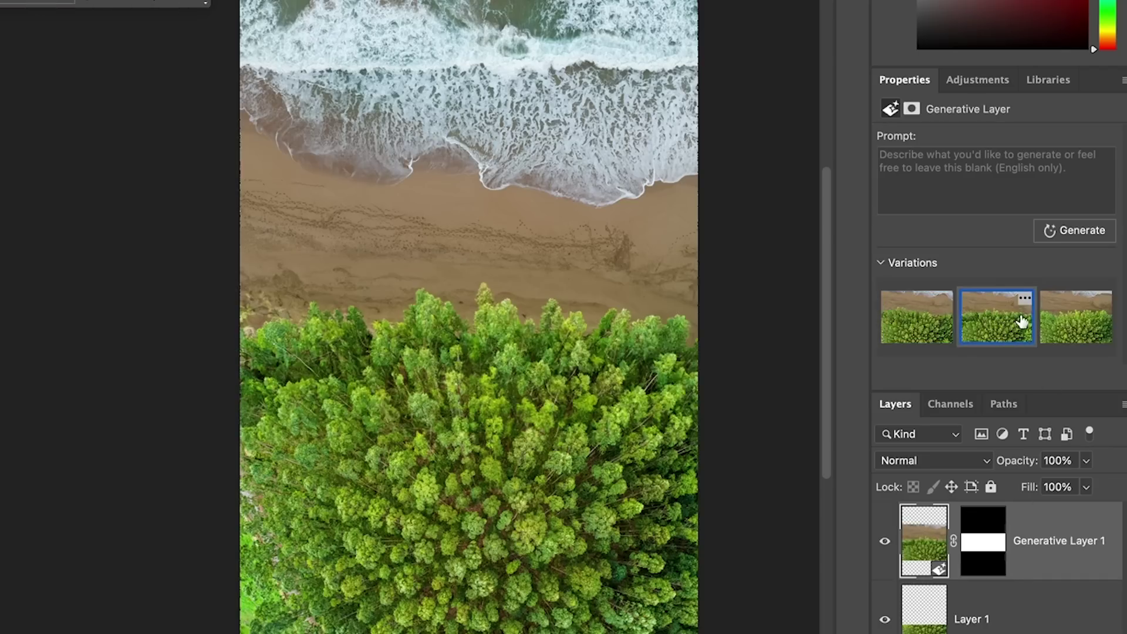